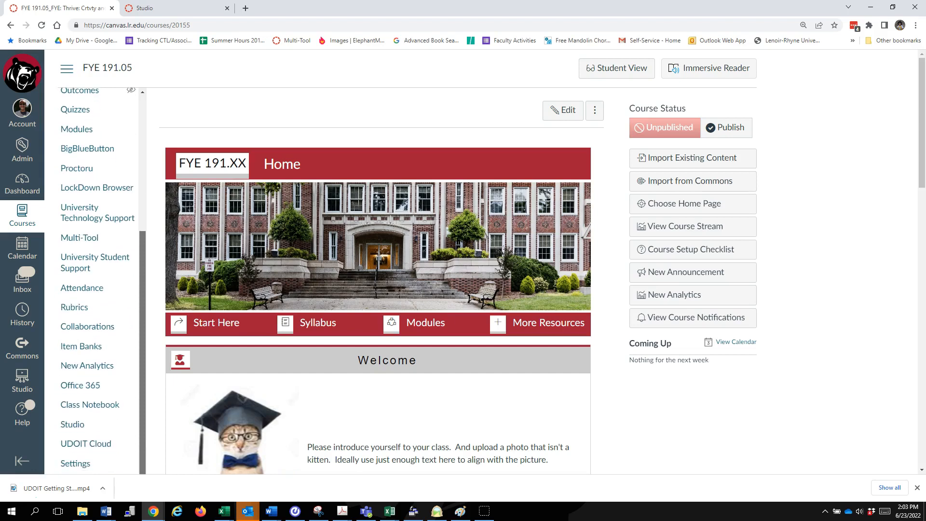
# Step: Open UDOIT Cloud for the FYE 191.05 course and list all open accessibility issues
pyautogui.click(86, 443)
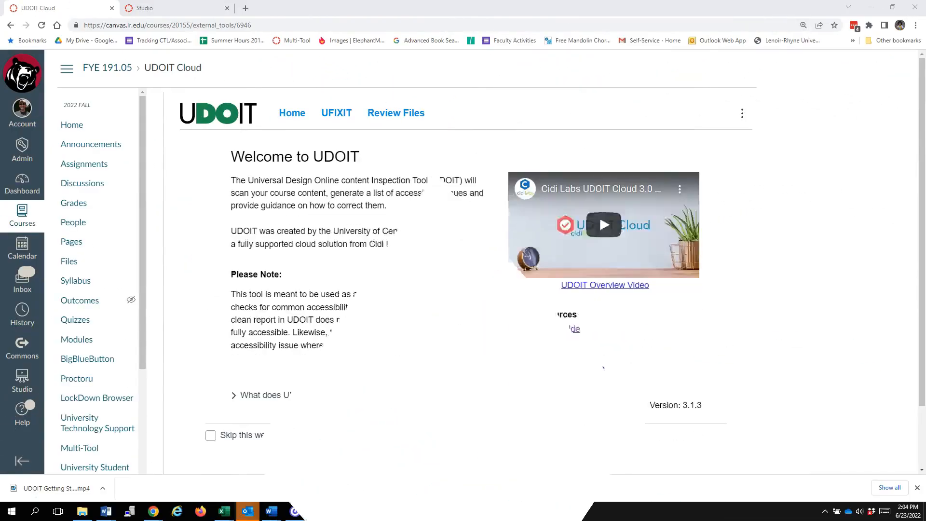
pyautogui.click(466, 463)
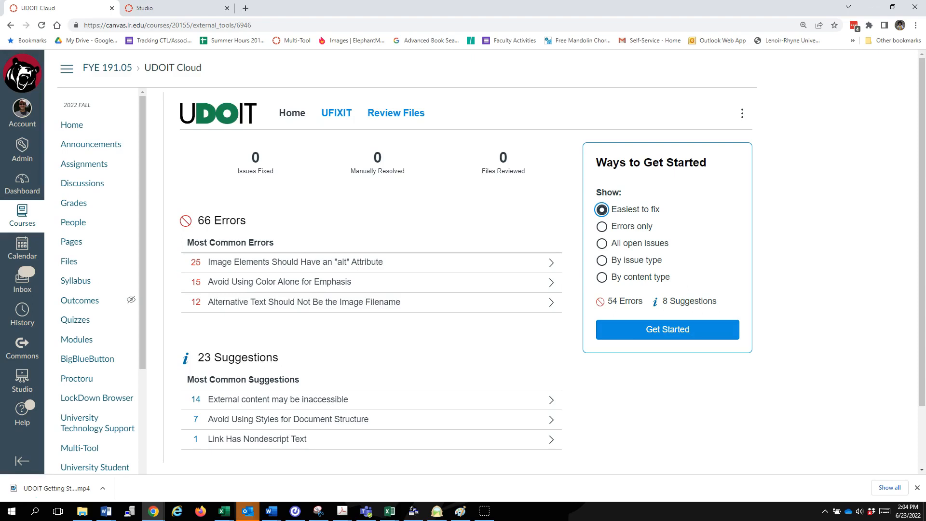
pyautogui.press('Down')
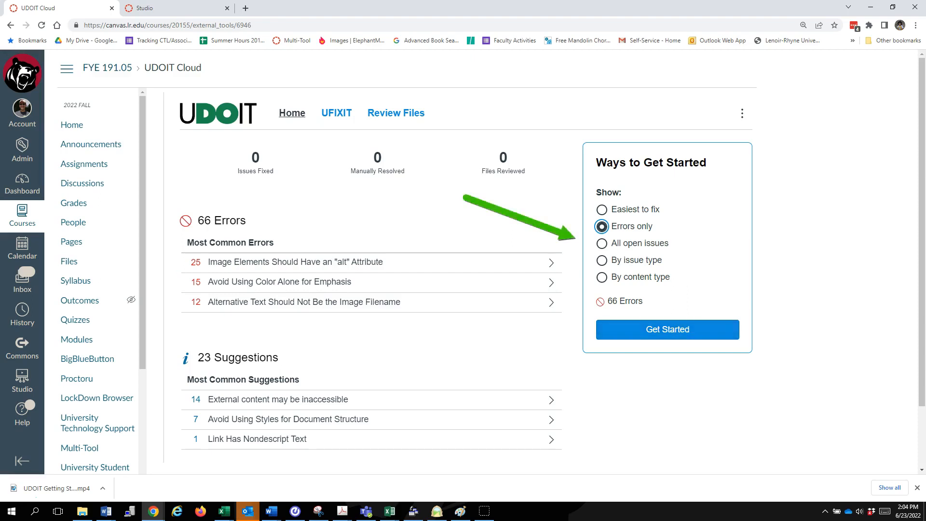
pyautogui.click(667, 329)
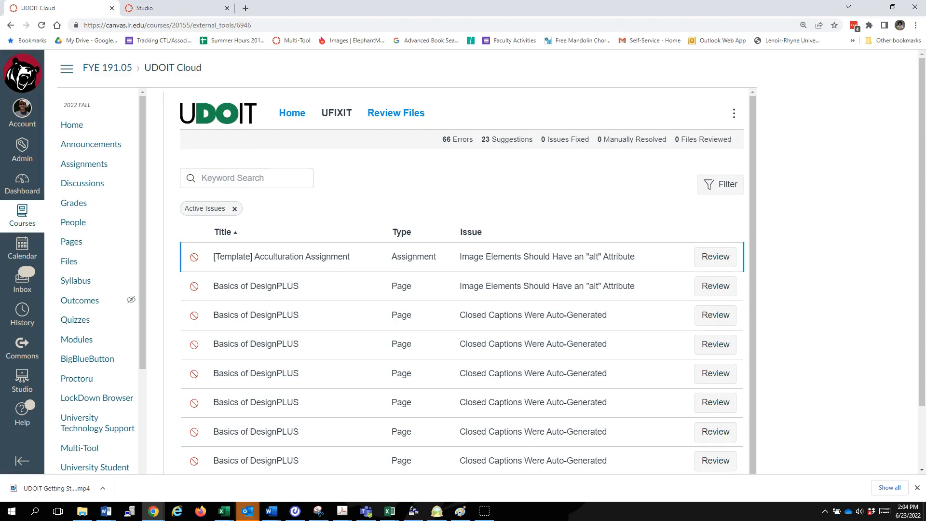
# Step: Save the alt text "Banner reading "FYE: Acculturation" with images of students engaged in activities." for the [Template] Acculturation Assignment image
pyautogui.click(715, 256)
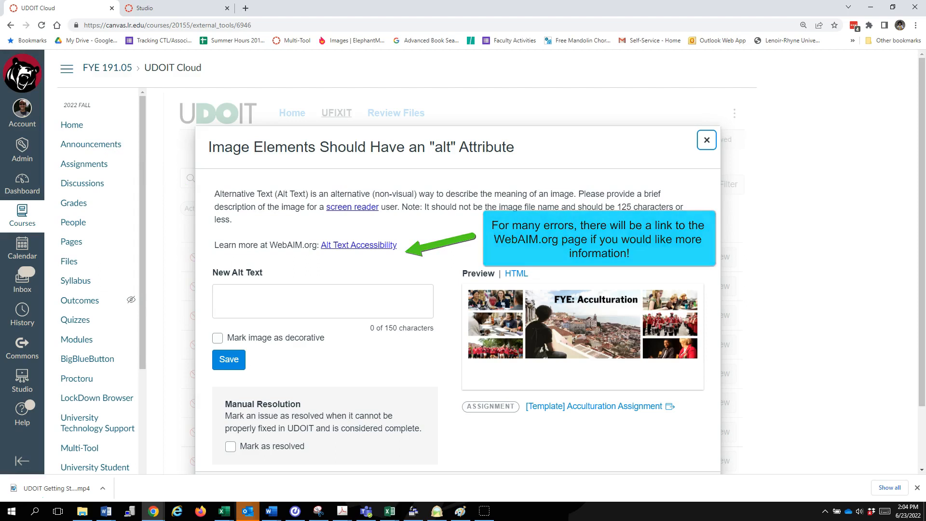
pyautogui.click(323, 301)
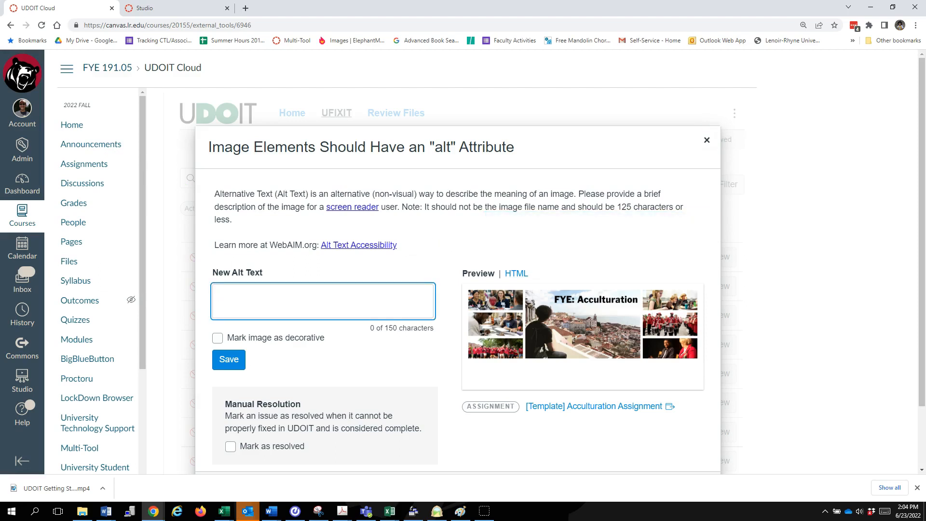
pyautogui.write('B')
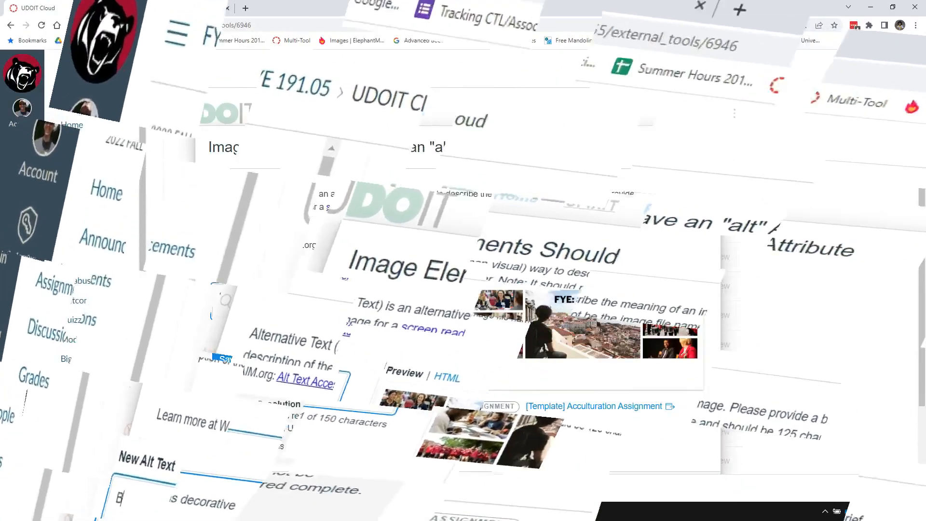
pyautogui.write('.')
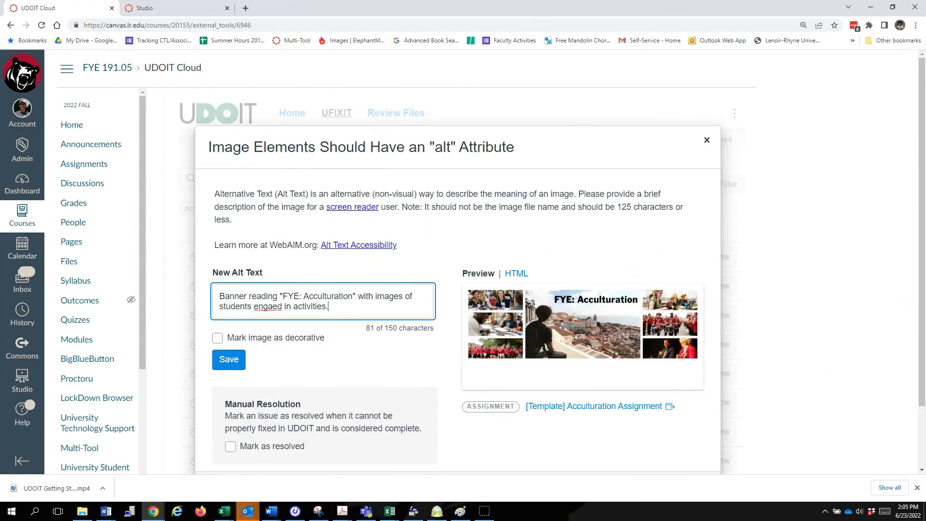
pyautogui.click(275, 306)
pyautogui.write('g')
pyautogui.scroll(-1, 492, 265)
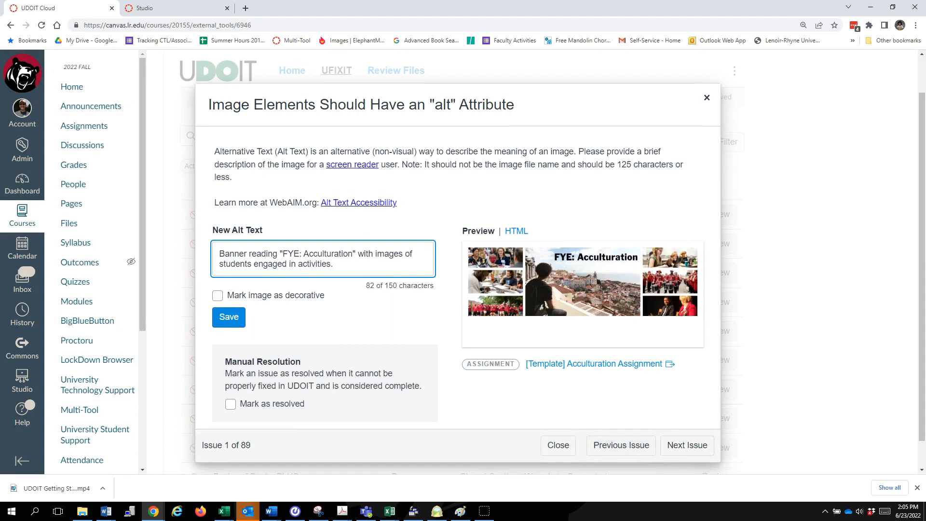
pyautogui.click(228, 317)
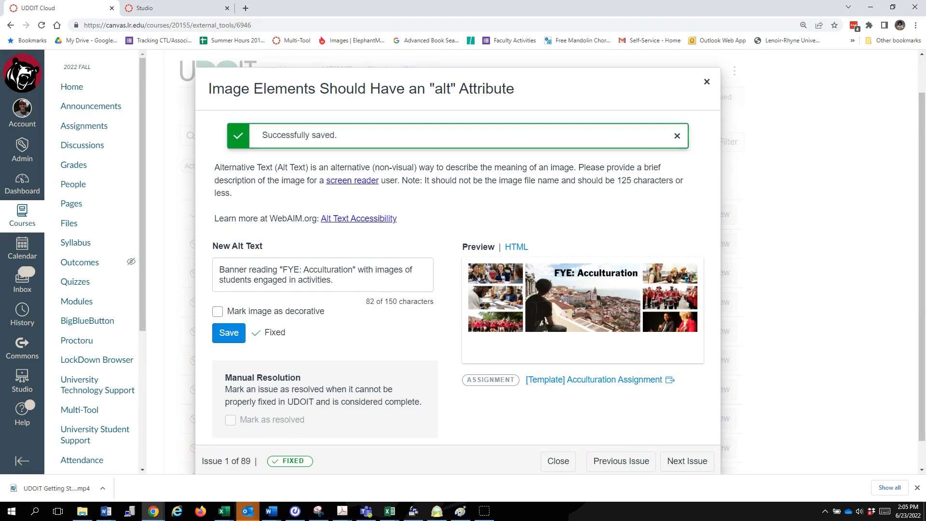
# Step: Try marking the auto-generated captions issue for the "Getting Started with DesignPLUS" video as resolved, and revert it to unresolved
pyautogui.click(687, 461)
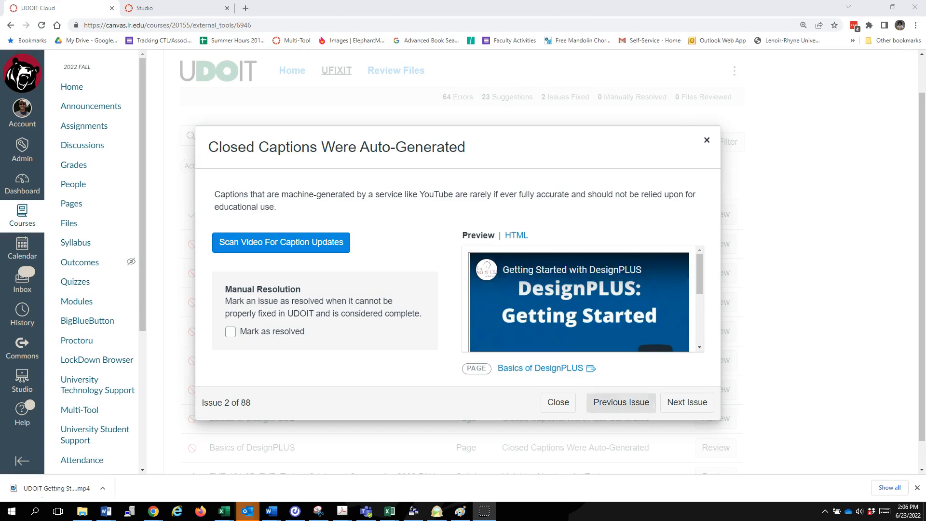
pyautogui.moveTo(700, 277); pyautogui.dragTo(699, 274)
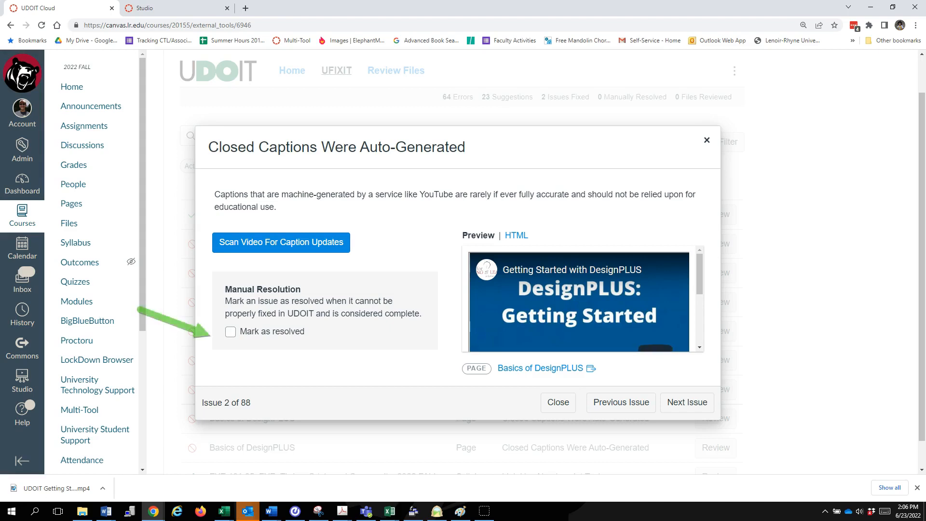
pyautogui.click(231, 332)
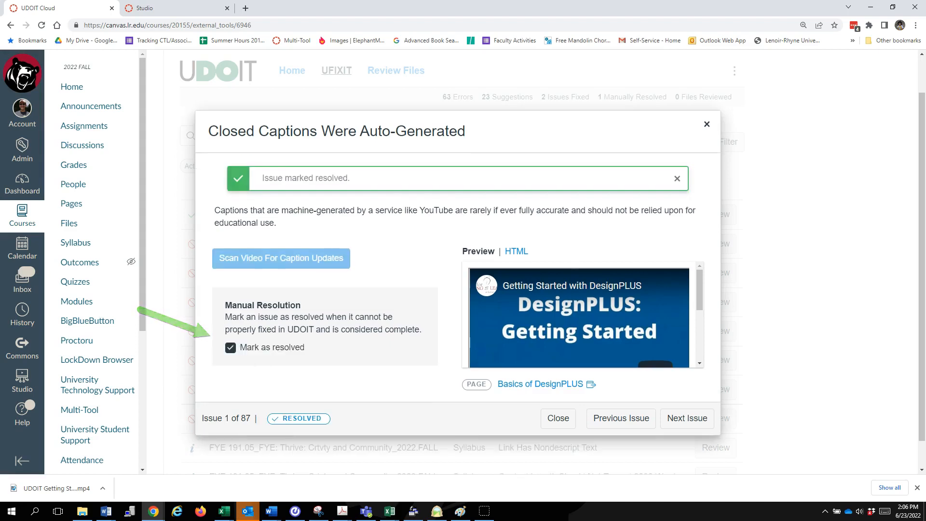
pyautogui.click(231, 348)
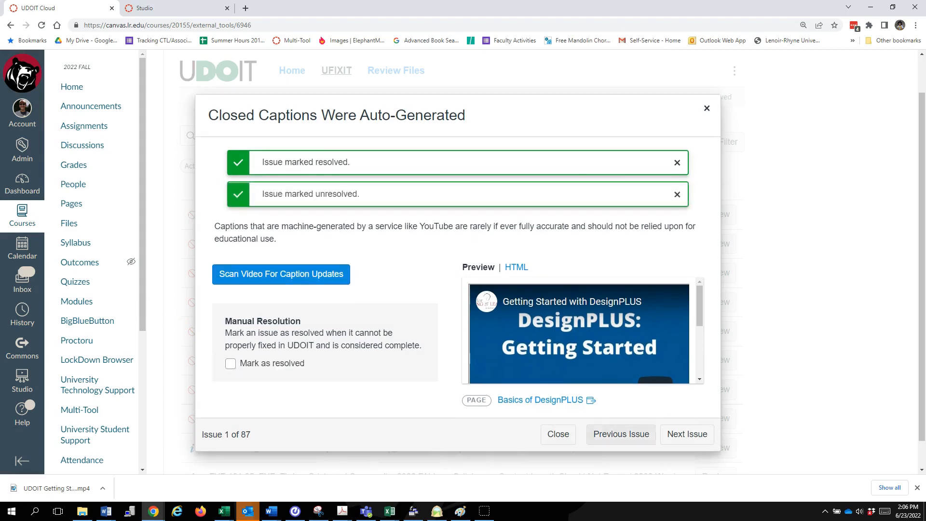
# Step: Look through the remaining auto-generated captions issues on the Basics of DesignPLUS page, up to the nondescript link text issue
pyautogui.click(687, 435)
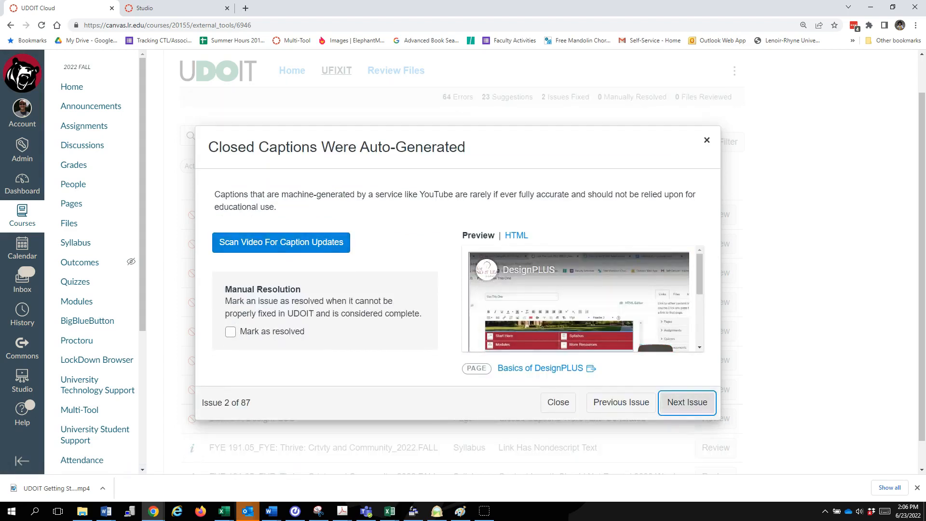
pyautogui.click(687, 402)
pyautogui.click(687, 402)
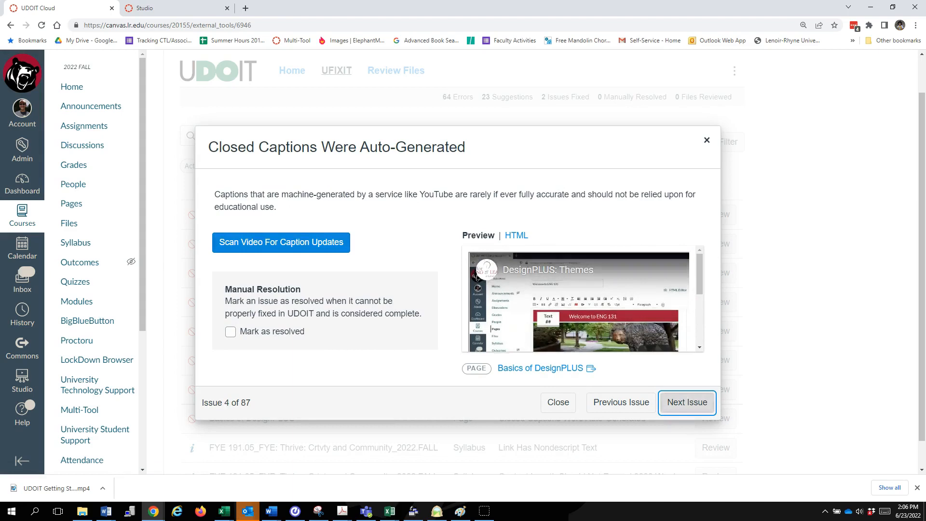
pyautogui.click(687, 402)
pyautogui.click(687, 402)
pyautogui.click(687, 402)
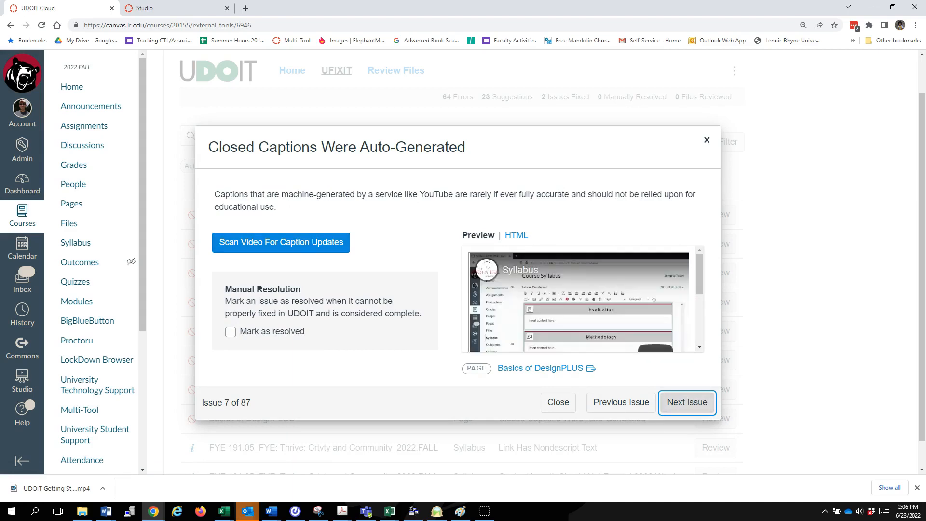
pyautogui.click(687, 402)
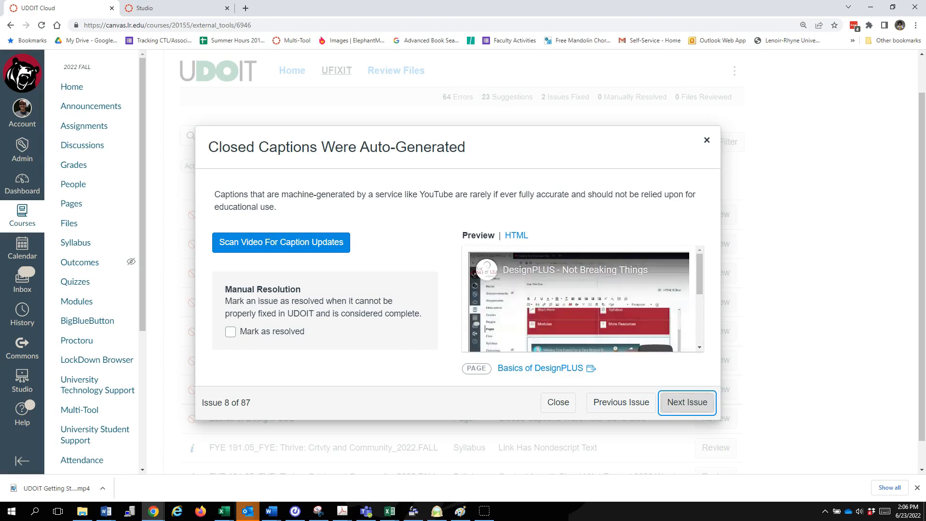
pyautogui.click(687, 402)
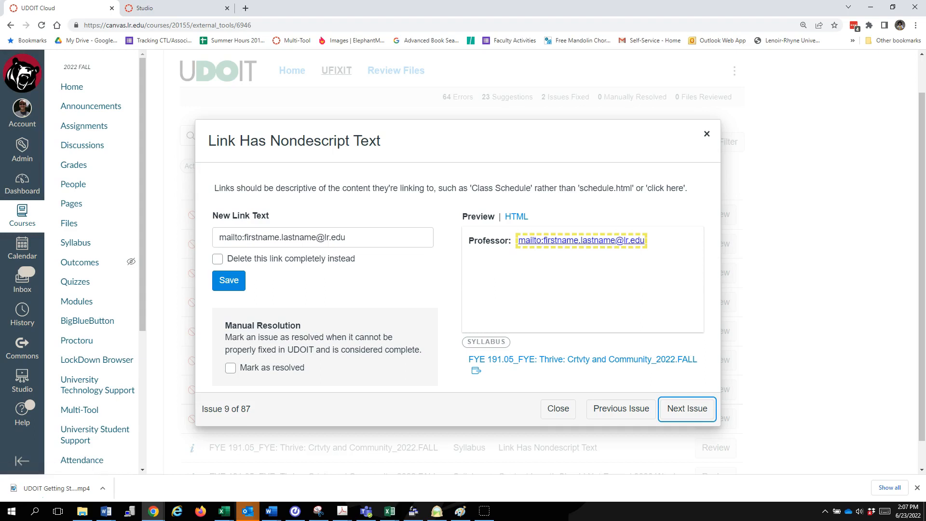
# Step: Replace the nondescript professor e-mail link text in the syllabus with the professor's full name and save the fix
pyautogui.tripleClick(340, 238)
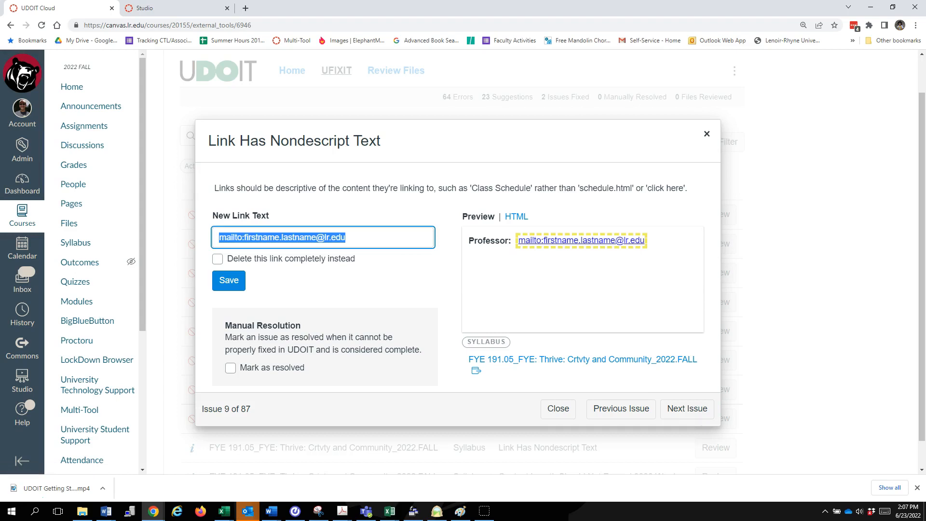
pyautogui.press('BackSpace')
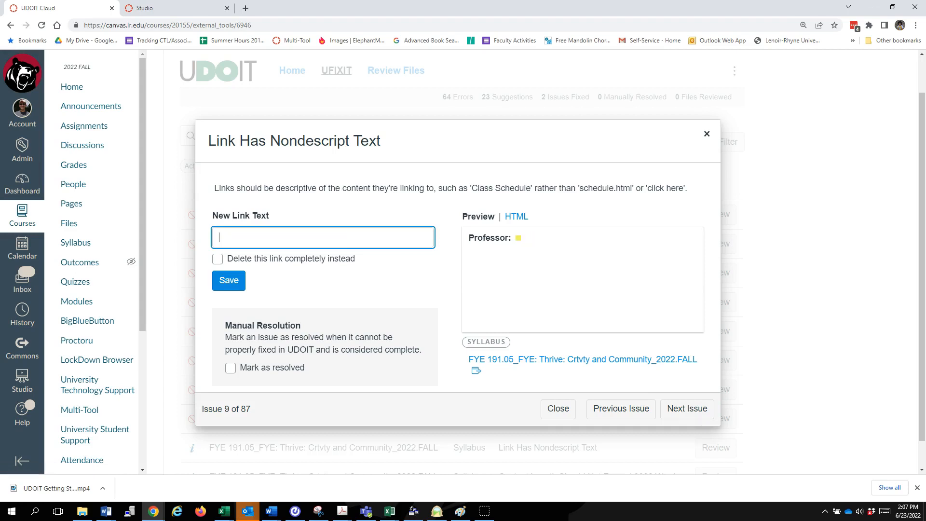
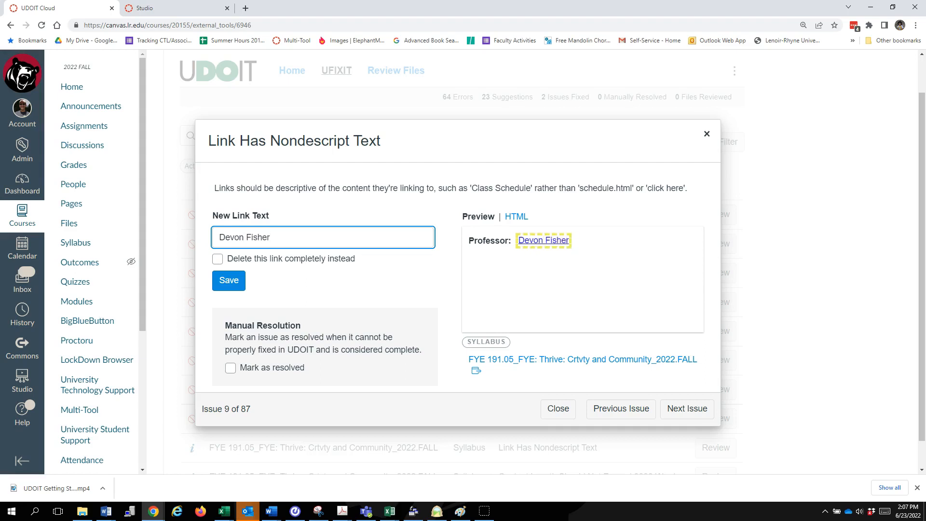
pyautogui.hotkey('ctrl', 'a')
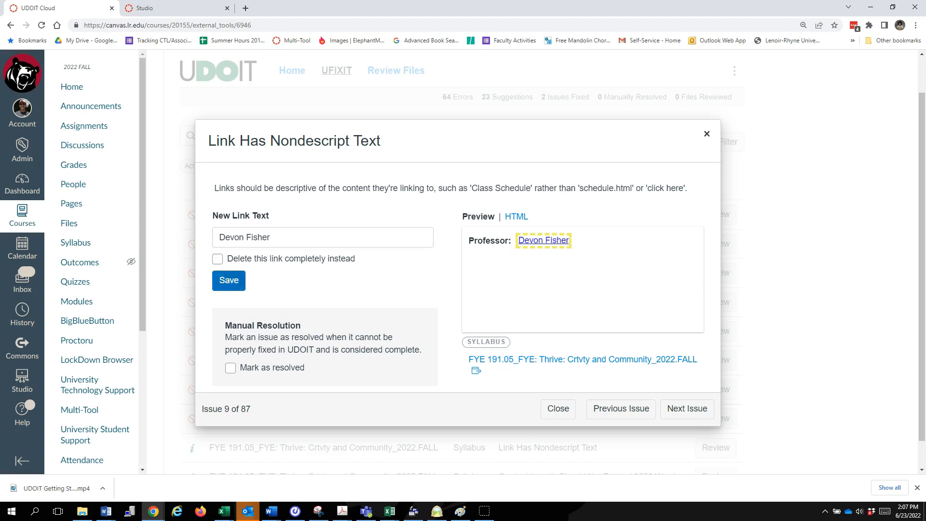
pyautogui.click(229, 280)
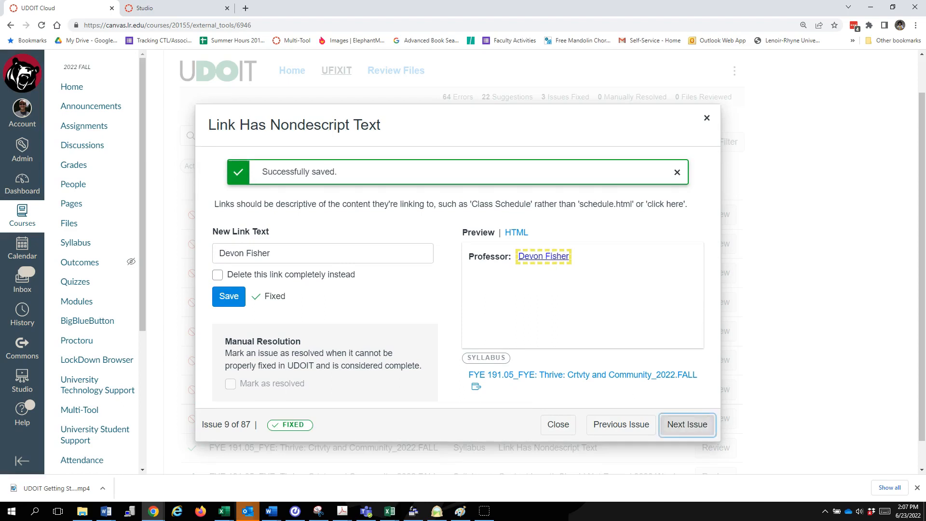
# Step: Read the issue about content exceeding 3000 words, inspect the linked course syllabus, and return to the issue
pyautogui.click(687, 424)
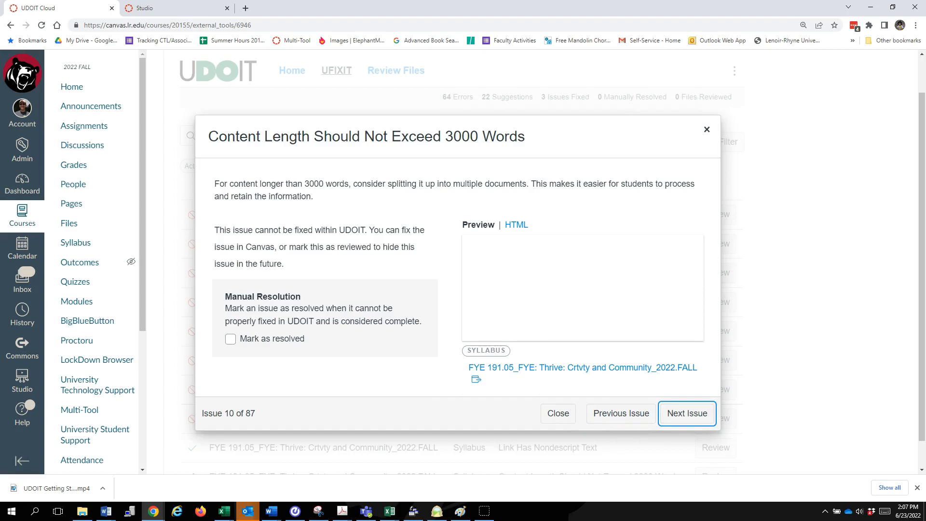
pyautogui.moveTo(283, 263); pyautogui.dragTo(215, 229)
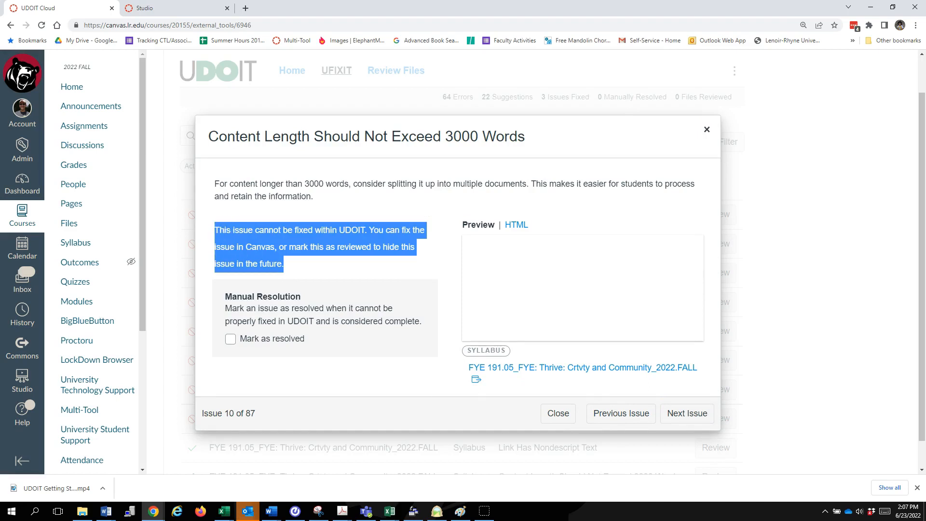
pyautogui.click(215, 231)
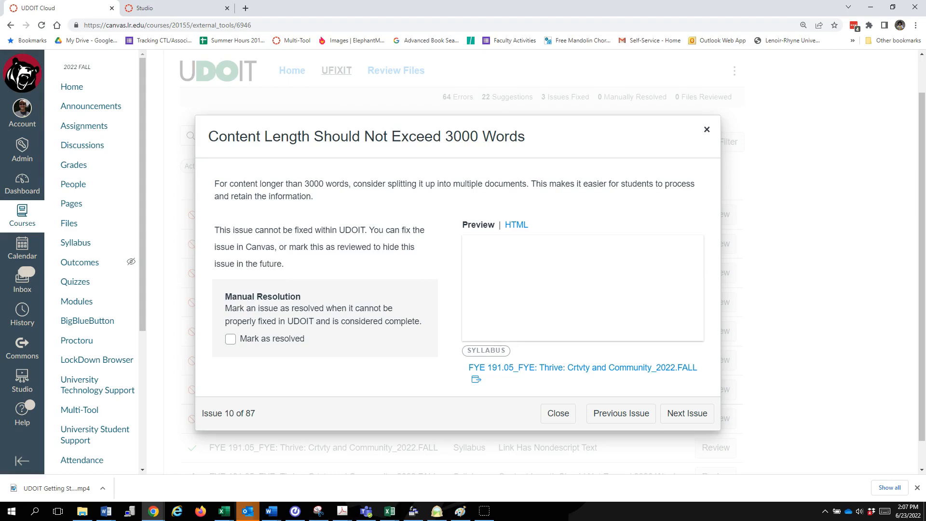
pyautogui.click(582, 367)
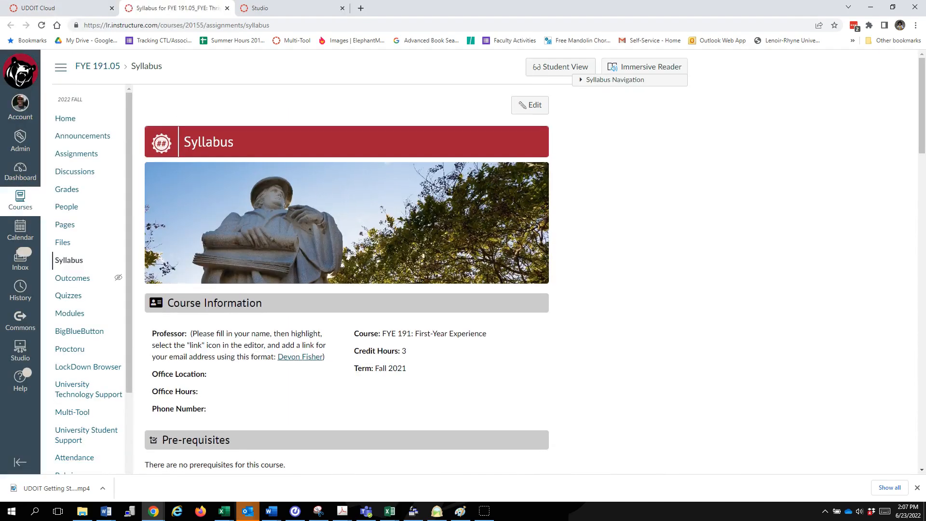
pyautogui.scroll(-8, 489, 263)
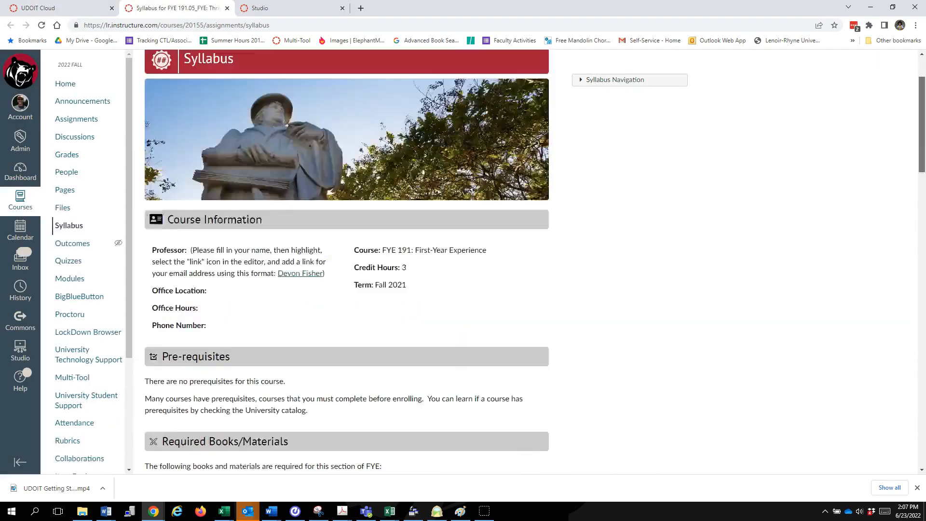
pyautogui.scroll(-7, 461, 278)
pyautogui.scroll(14, 461, 278)
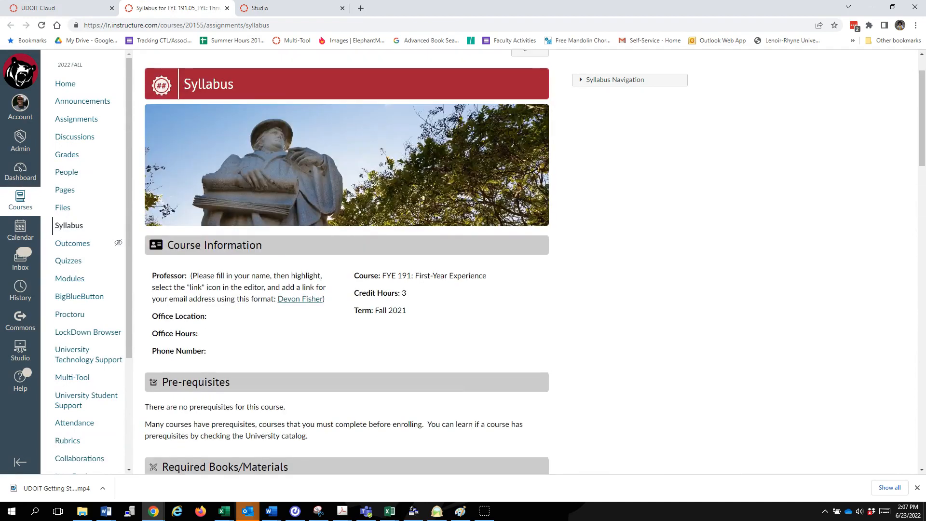
pyautogui.click(92, 8)
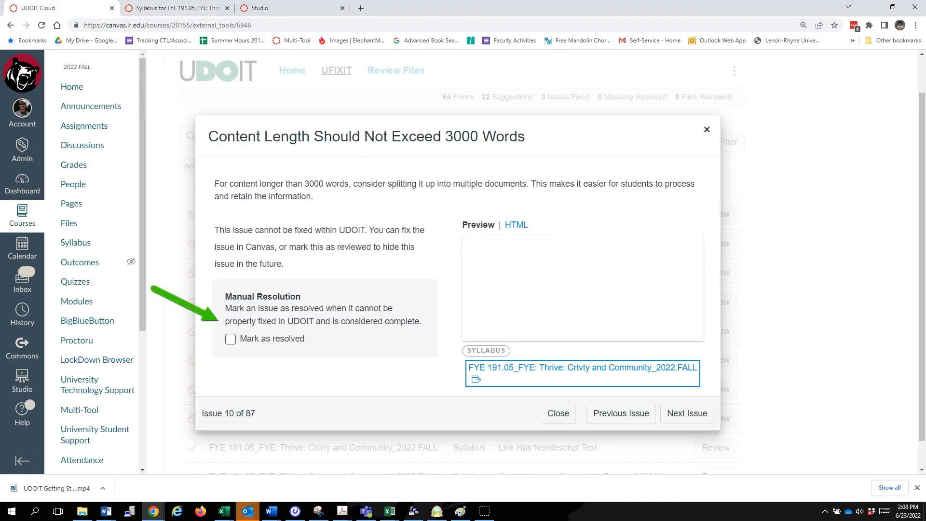
# Step: Mark the syllabus content length issue as manually resolved and close the issue review
pyautogui.click(230, 339)
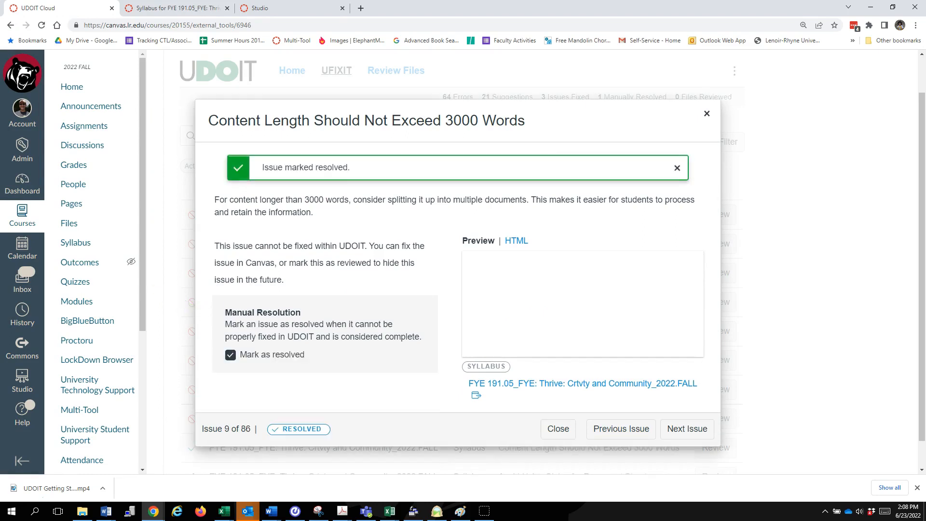
pyautogui.moveTo(203, 429); pyautogui.dragTo(240, 429)
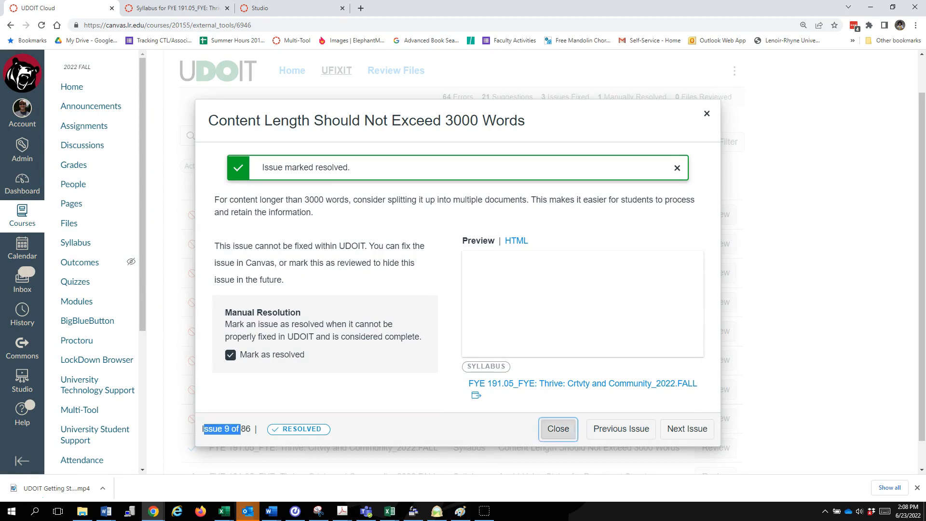
pyautogui.click(558, 429)
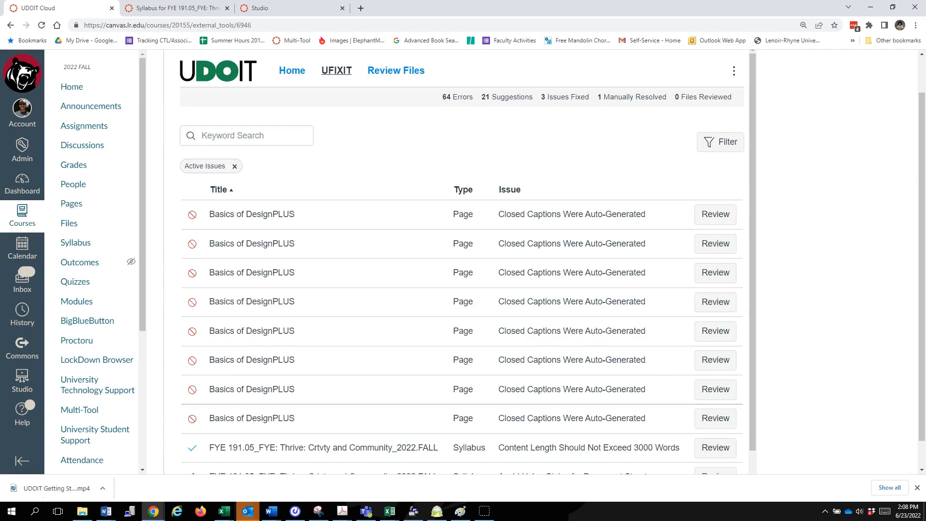
# Step: Check the course's issue summary on the UDOIT home page and open the filter options for the UFIXIT issue list
pyautogui.click(292, 70)
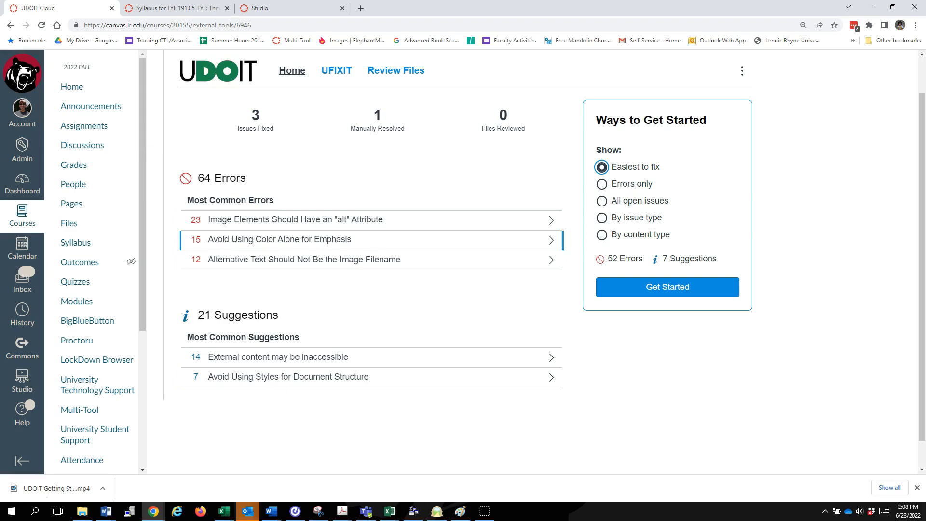
pyautogui.click(336, 70)
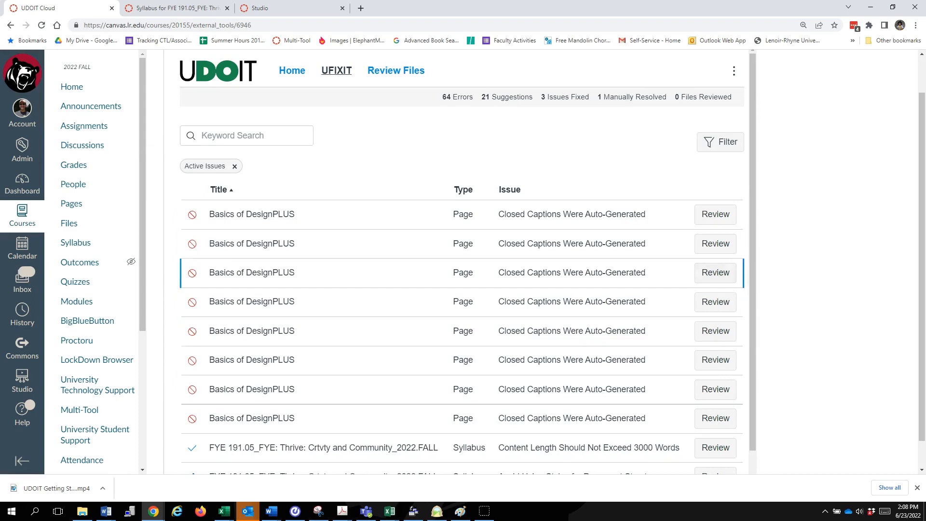
pyautogui.scroll(-1, 468, 261)
pyautogui.scroll(1, 468, 261)
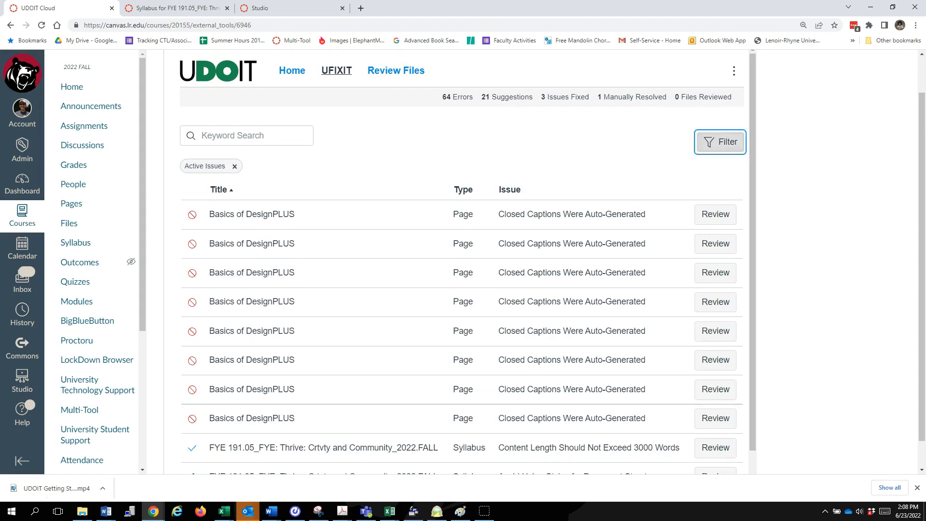
pyautogui.click(721, 142)
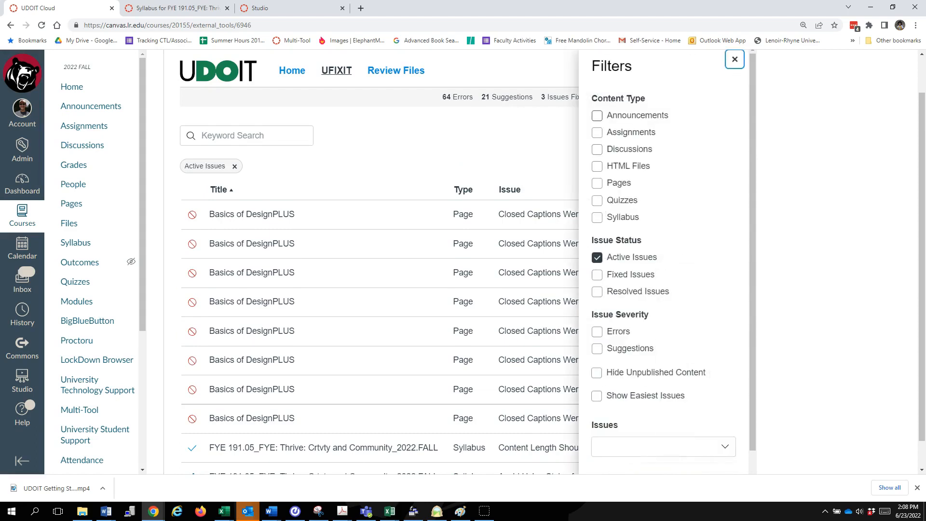